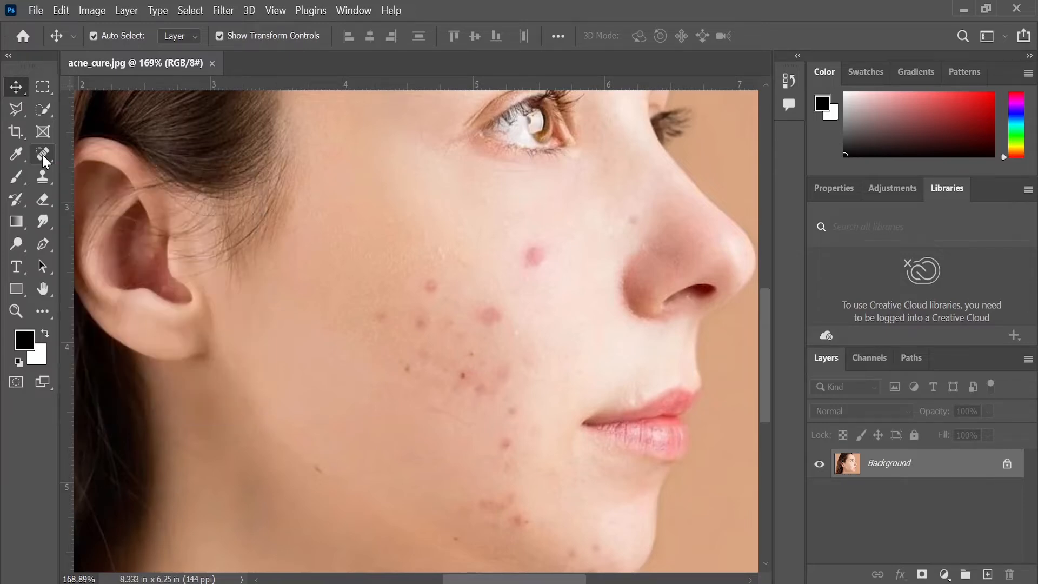
# Use the Content-Aware Spot Healing Brush at 40 px on the pink spot below the eye, and at 35 px on the spot beside the nose
pyautogui.click(43, 155)
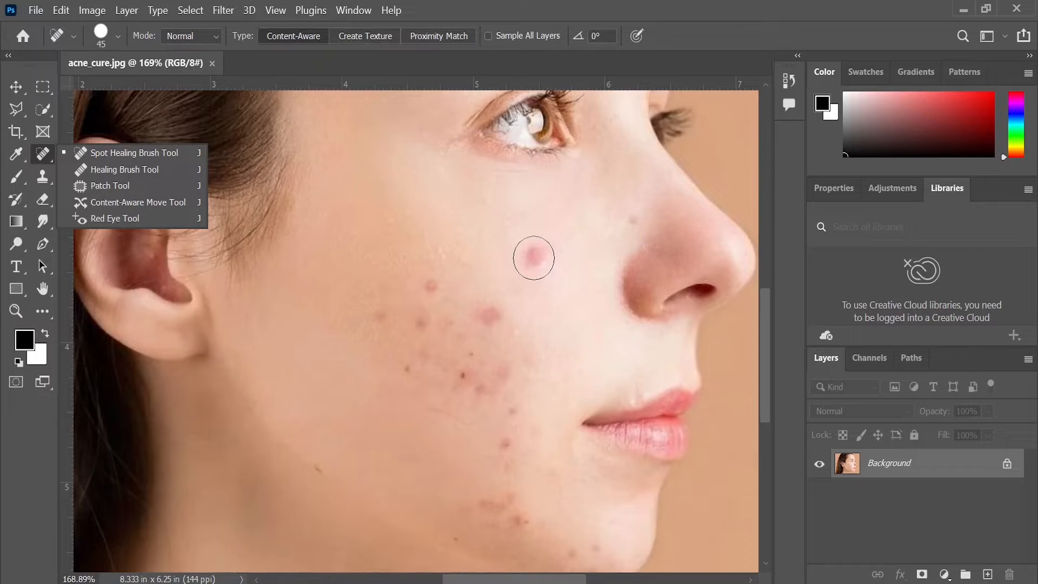
pyautogui.press('[')
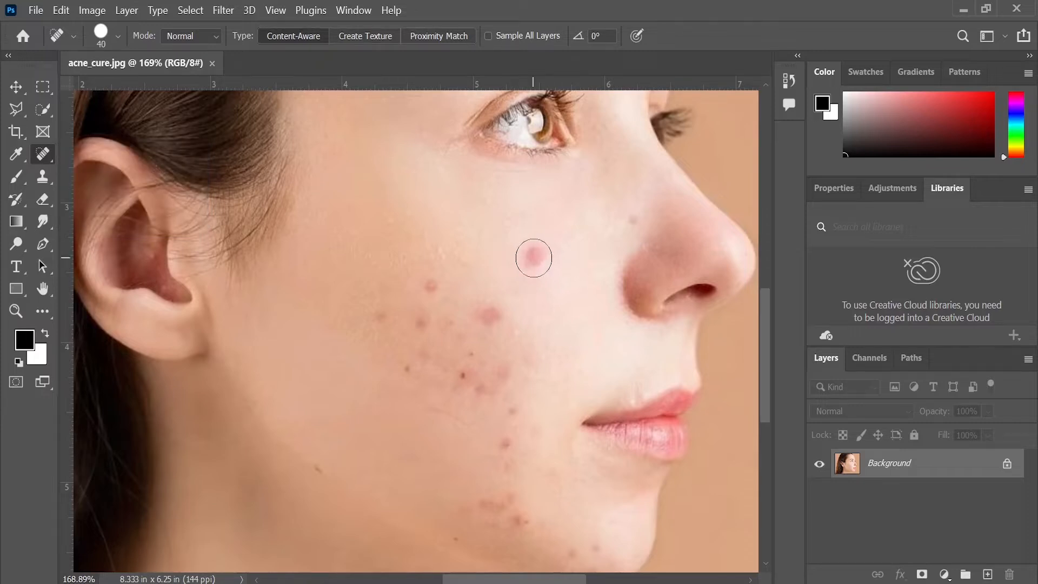
pyautogui.click(533, 257)
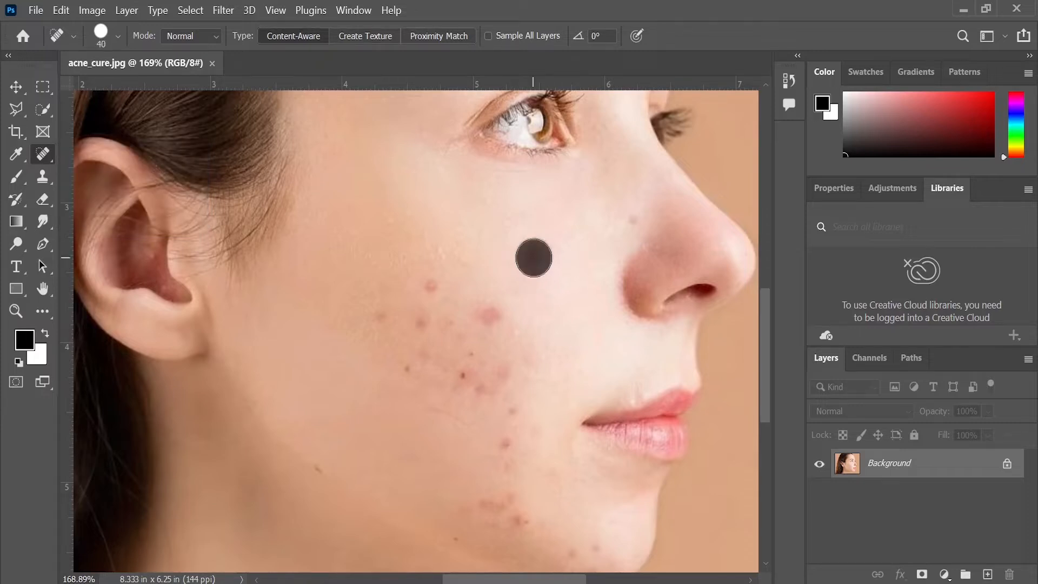
pyautogui.click(553, 260)
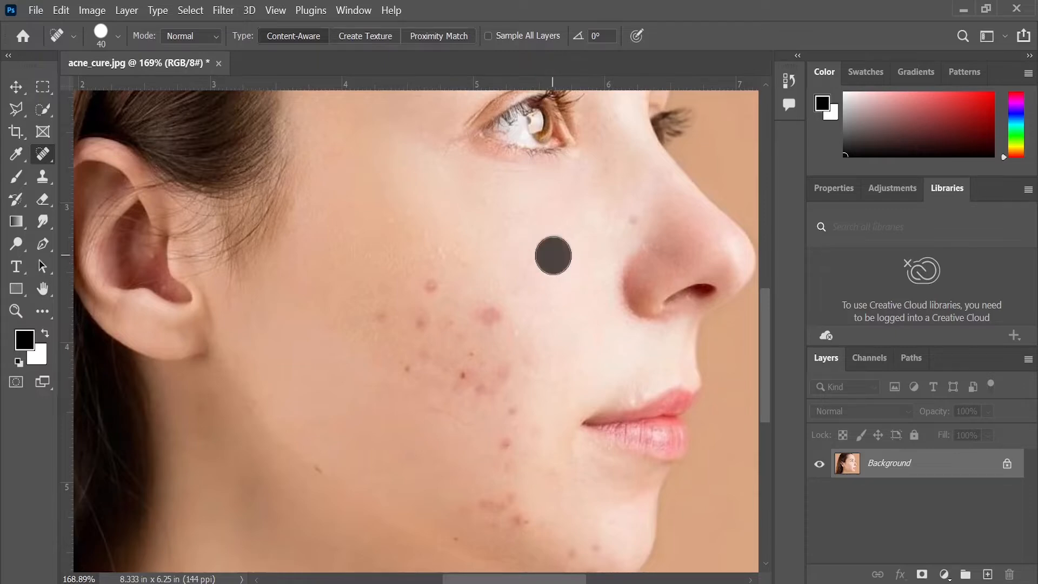
pyautogui.press('[')
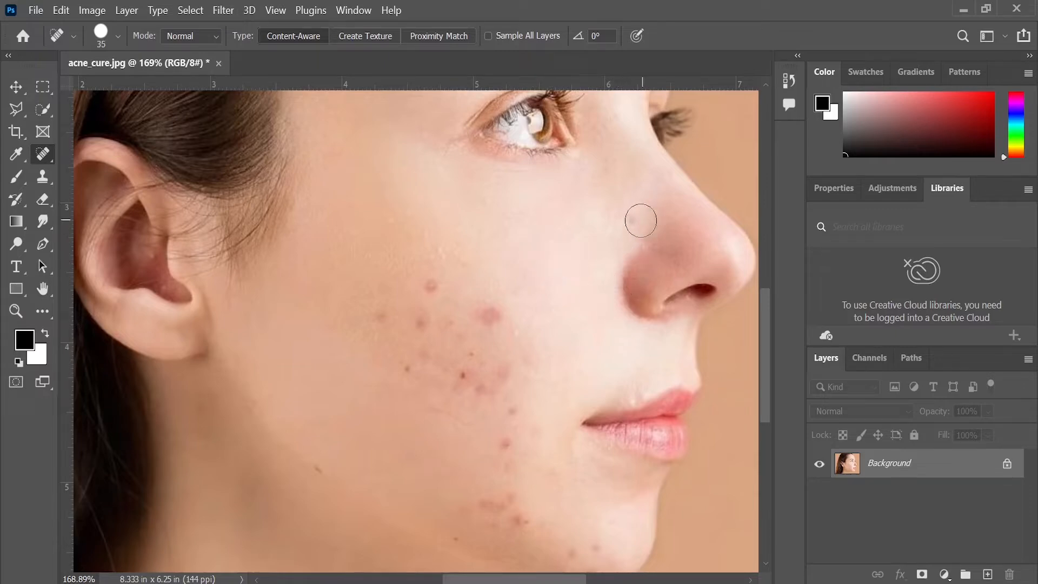
pyautogui.click(634, 220)
# Heal the large red blemish on the middle cheek and the two red spots toward the ear, reducing the brush to 25 px
pyautogui.press(']')
pyautogui.click(488, 319)
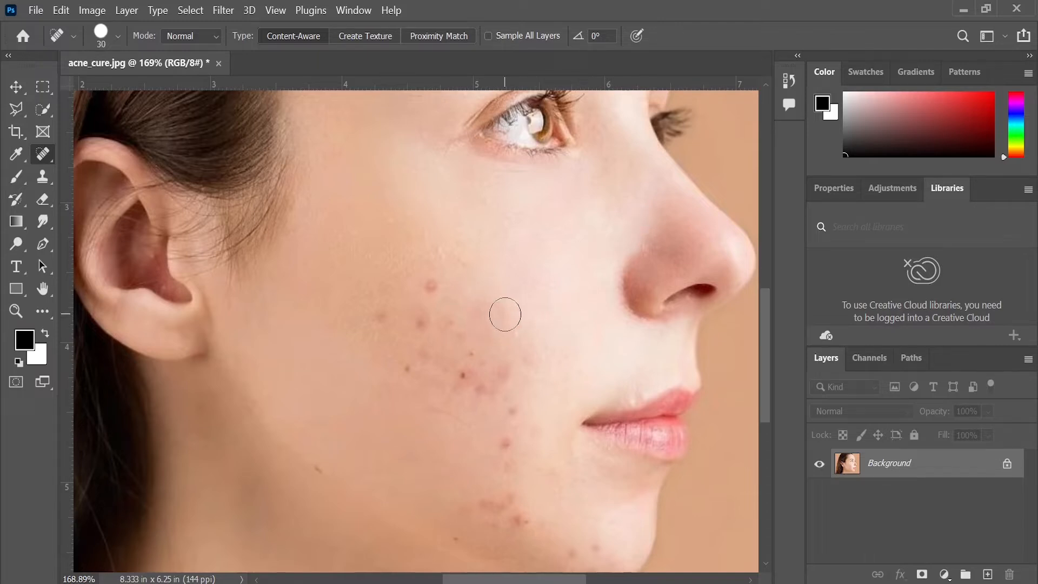
pyautogui.press(']')
pyautogui.click(491, 308)
pyautogui.click(477, 317)
pyautogui.press('[')
pyautogui.click(431, 284)
pyautogui.press('[')
pyautogui.click(417, 323)
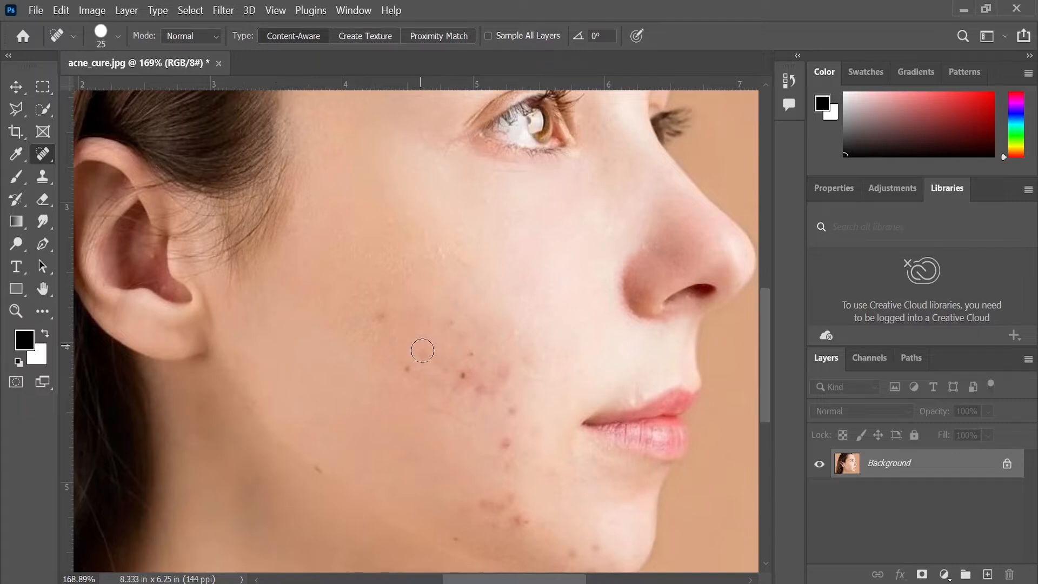
# Enlarge the healing brush to 40 px and remove the faint spots on the ear side and the reddish patches on the middle cheek
pyautogui.press(']')
pyautogui.click(377, 319)
pyautogui.click(382, 295)
pyautogui.press(']')
pyautogui.click(471, 352)
pyautogui.click(510, 374)
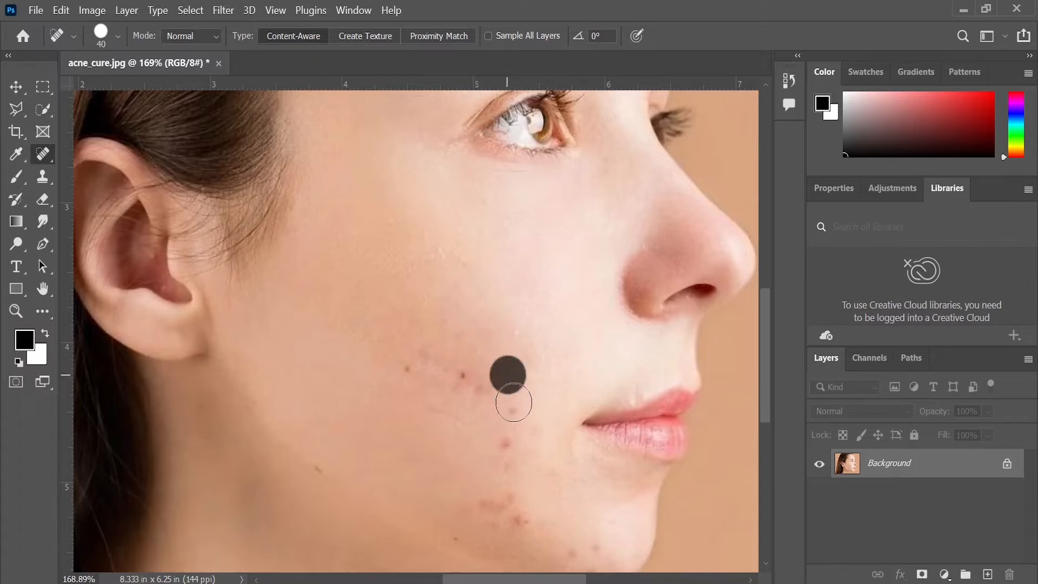
# Heal the dark spot and surrounding red marks in the lower mid-cheek cluster, with the brush raised from 40 to 45 px
pyautogui.click(514, 401)
pyautogui.click(482, 385)
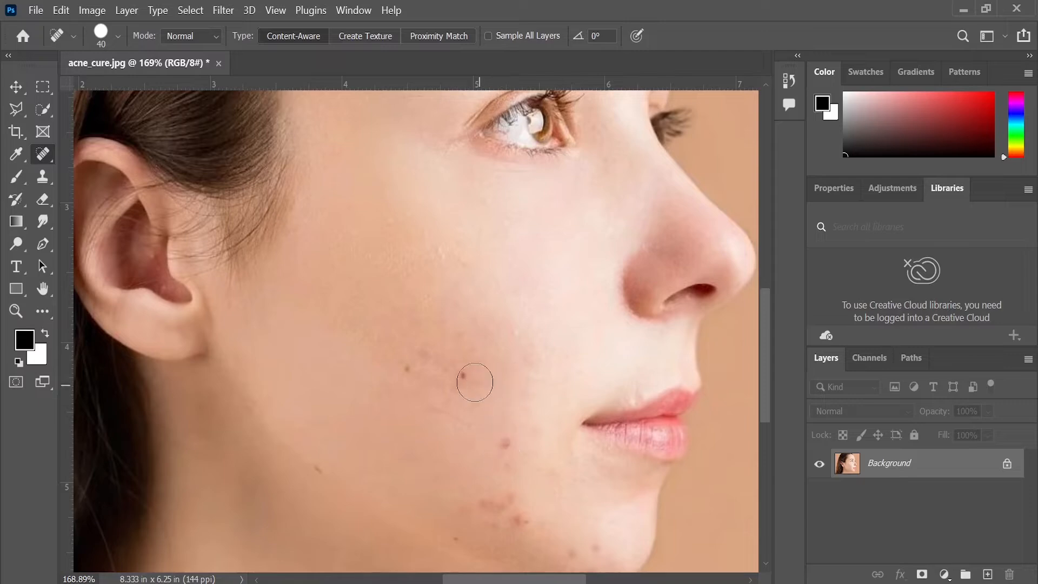
pyautogui.click(464, 378)
pyautogui.click(468, 393)
pyautogui.click(493, 397)
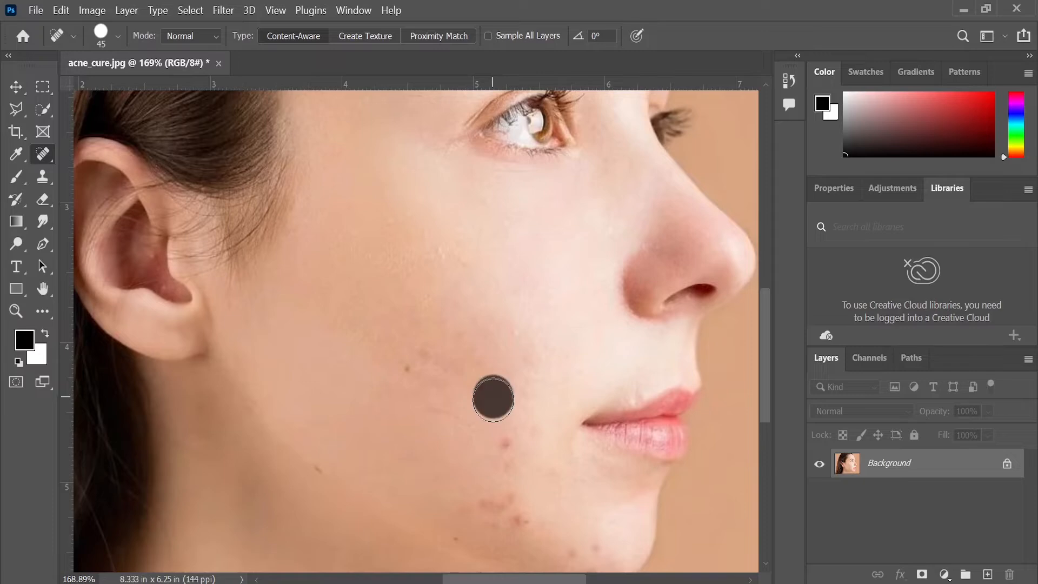
pyautogui.click(460, 366)
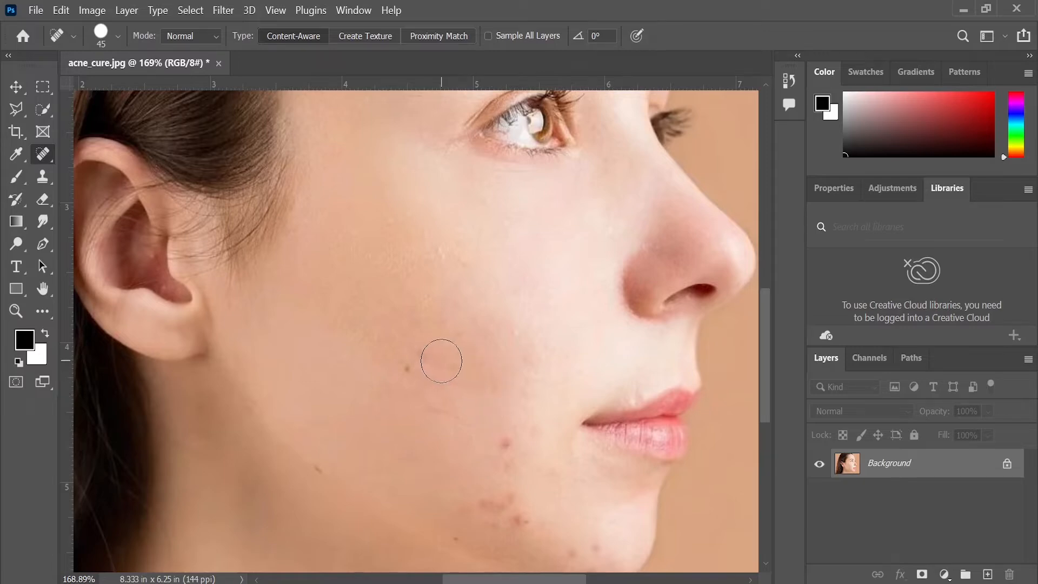
# Remove the cluster's last marks on the ear side and even out the lower cheek with 45 and 50 px healing dabs
pyautogui.click(438, 360)
pyautogui.click(419, 364)
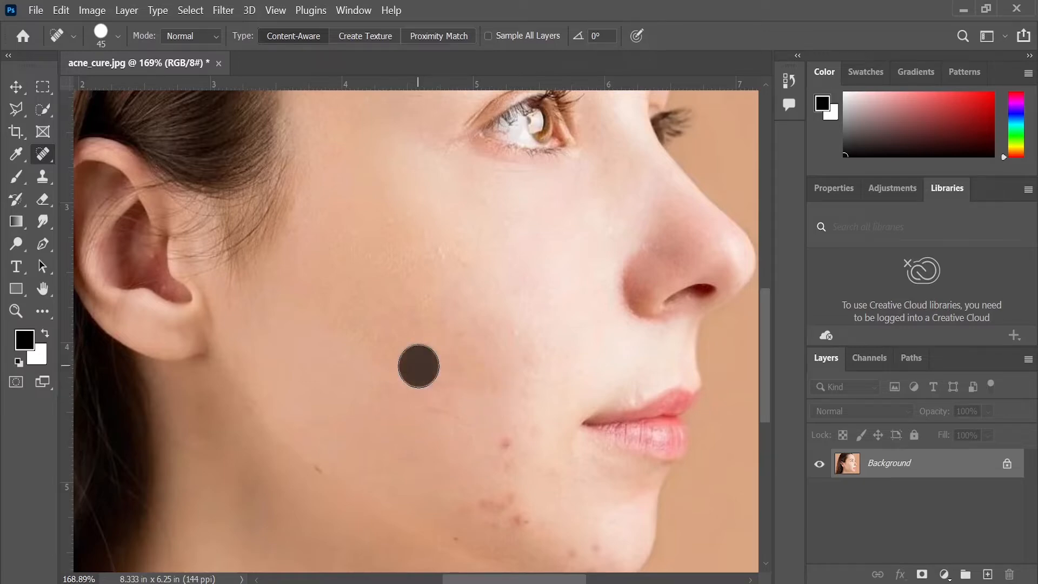
pyautogui.click(466, 342)
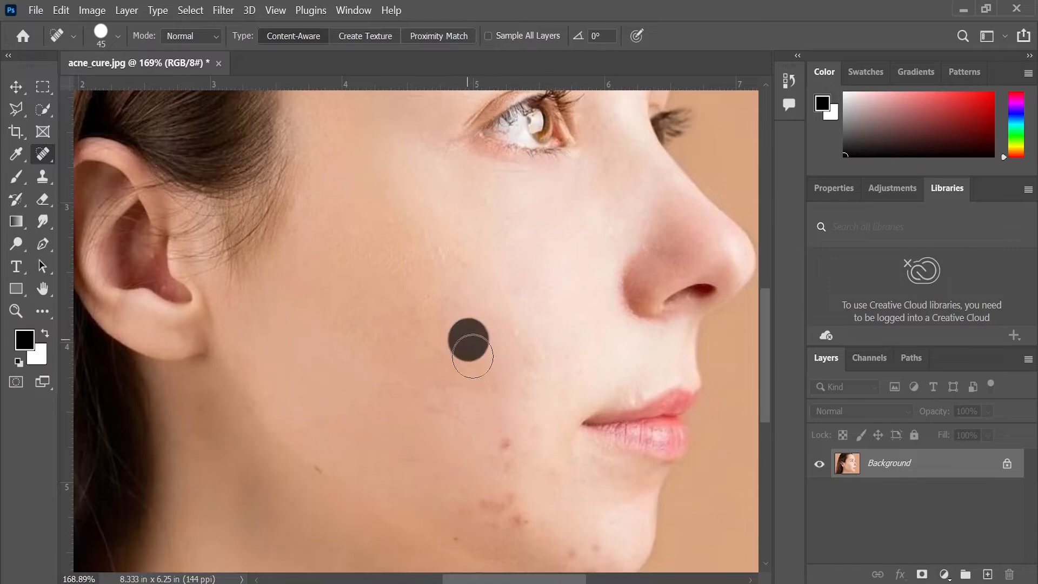
pyautogui.click(464, 388)
pyautogui.click(442, 417)
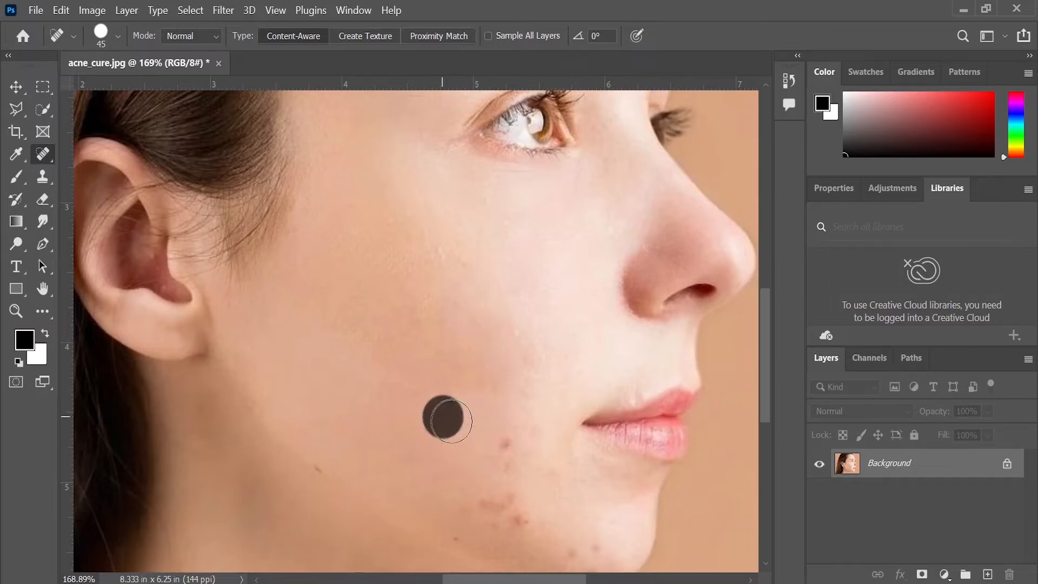
pyautogui.click(477, 435)
pyautogui.press(']')
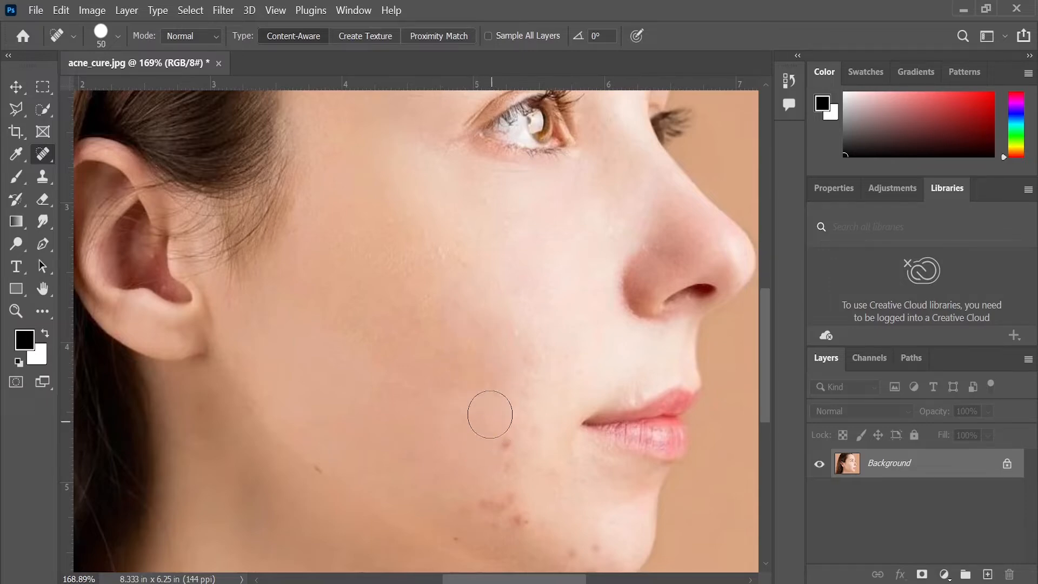
pyautogui.click(452, 384)
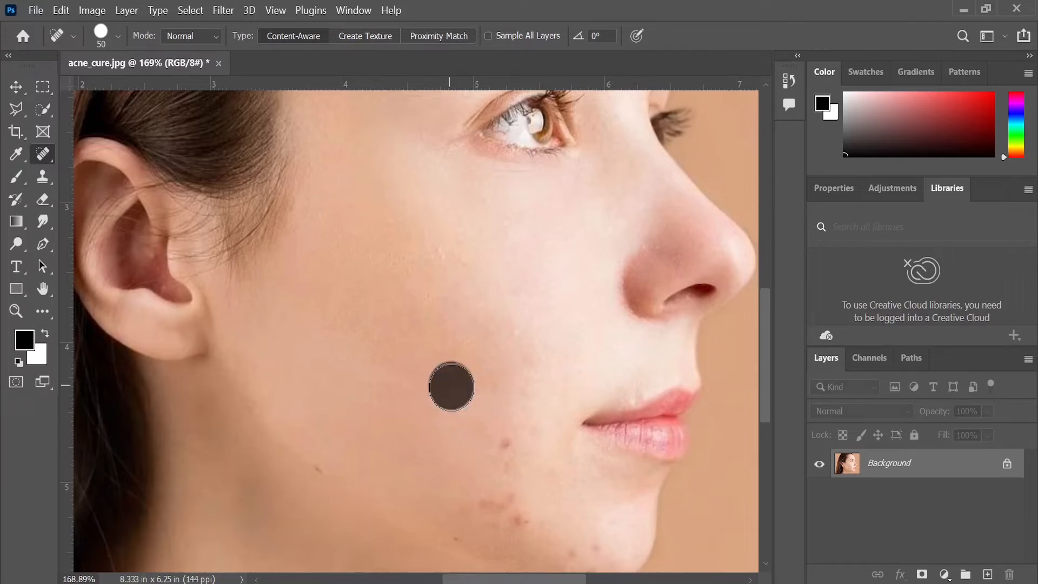
# Heal the red spot and uneven skin on the cheek behind the mouth corner with the 50 px brush
pyautogui.scroll(-1, 497, 406)
pyautogui.scroll(-1, 497, 406)
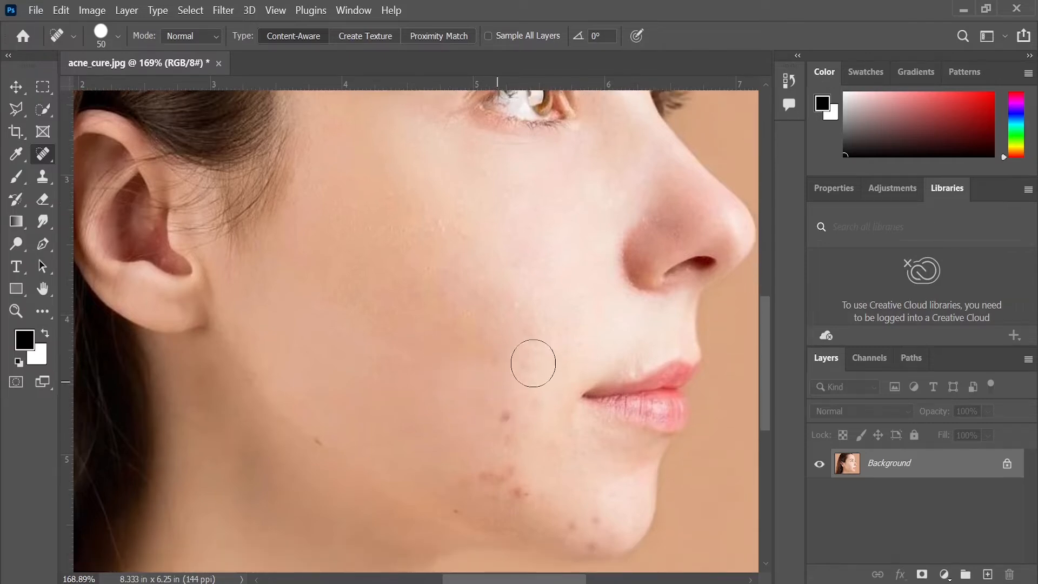
pyautogui.click(514, 356)
pyautogui.click(500, 359)
pyautogui.click(500, 413)
pyautogui.click(486, 370)
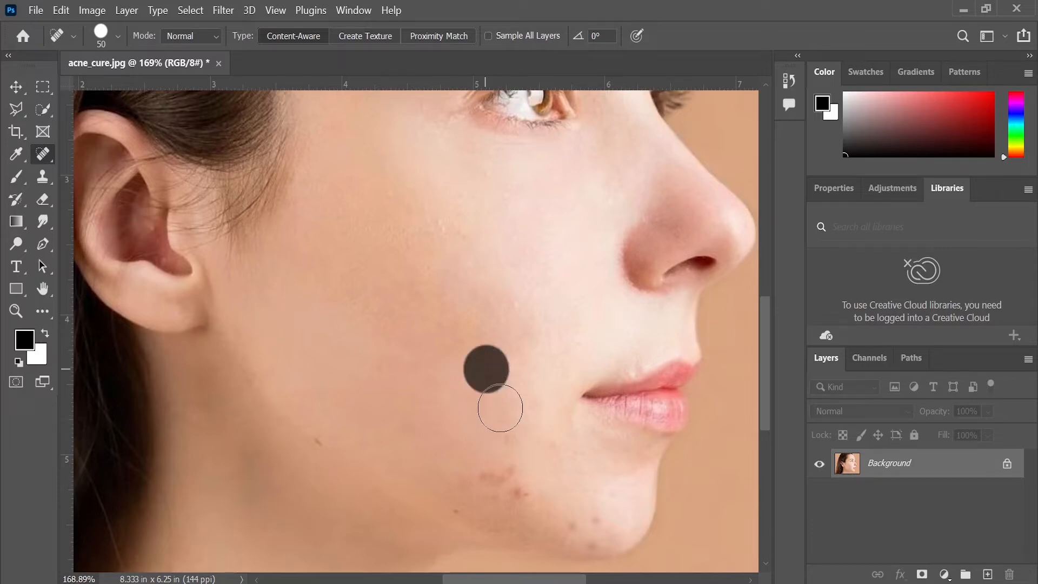
pyautogui.click(504, 439)
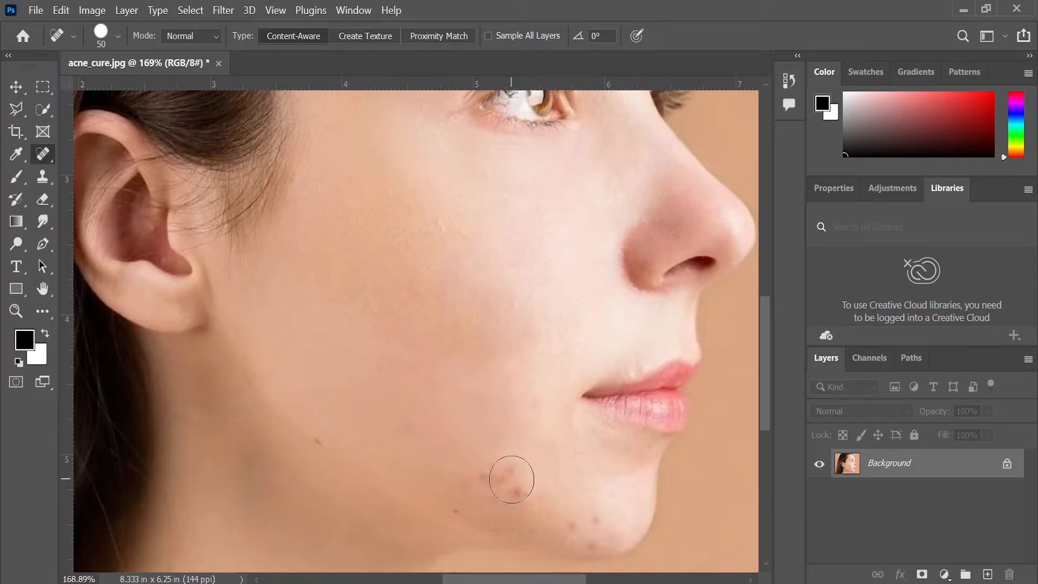
# Remove the red acne cluster above the jaw and retouch the skin just behind the corner of the mouth
pyautogui.click(510, 478)
pyautogui.click(480, 480)
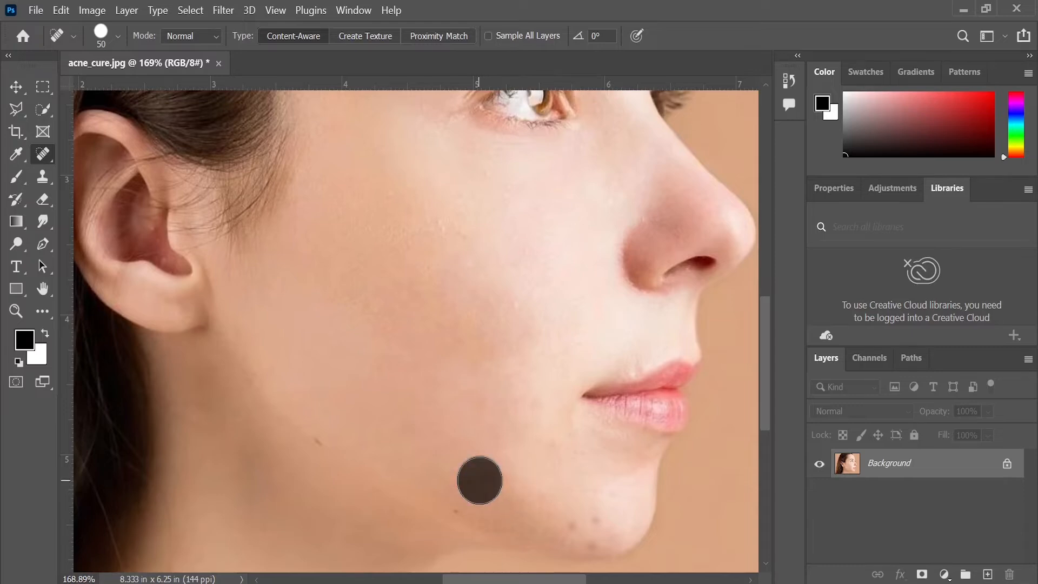
pyautogui.click(516, 492)
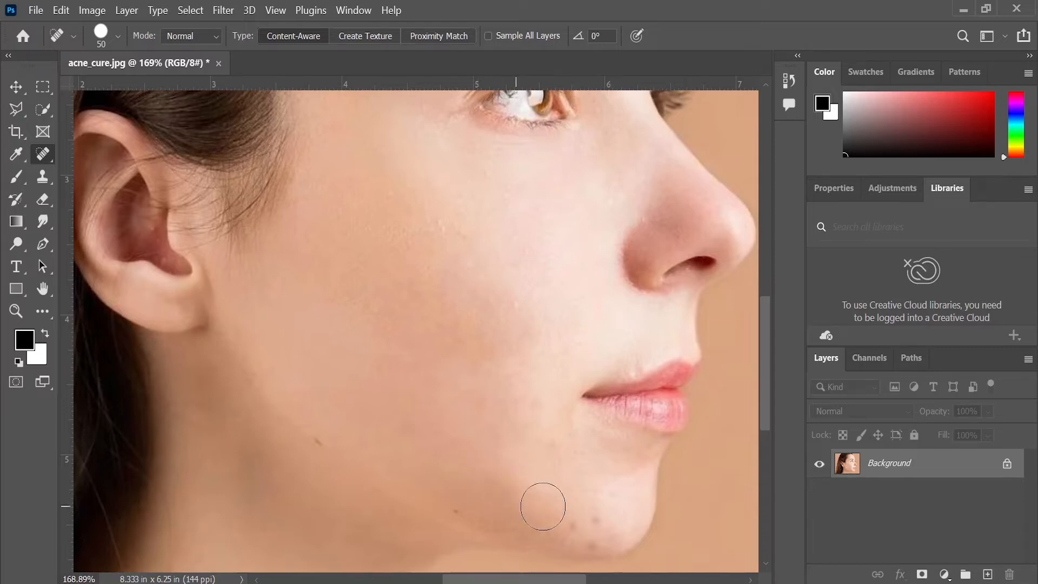
pyautogui.click(543, 434)
pyautogui.click(540, 397)
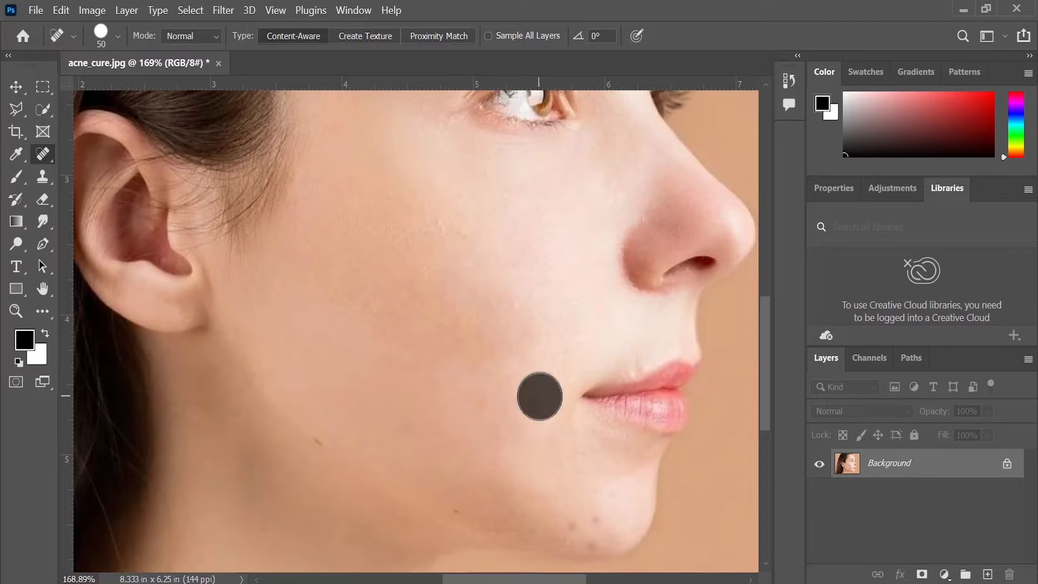
pyautogui.click(508, 405)
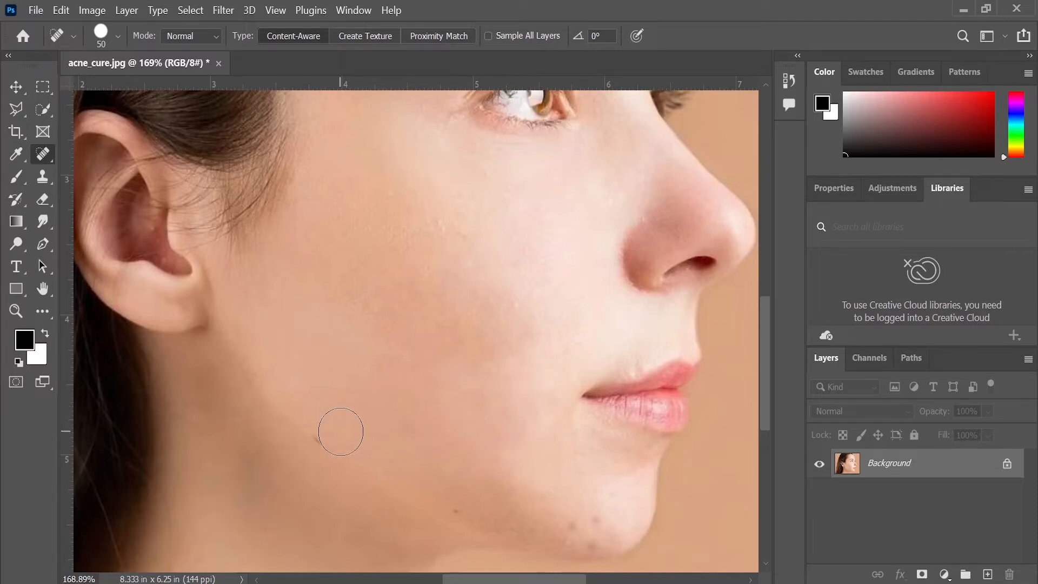
# Shrink the healing brush and remove the two small dark marks along the jaw and the three spots on the chin
pyautogui.press('[')
pyautogui.press('[')
pyautogui.press('[')
pyautogui.press('[')
pyautogui.click(319, 440)
pyautogui.click(457, 508)
pyautogui.click(571, 525)
pyautogui.click(598, 524)
pyautogui.click(594, 548)
# Touch up the remaining uneven skin along the lower jaw and beside the corner of the mouth with the healing brush
pyautogui.click(523, 535)
pyautogui.click(543, 533)
pyautogui.click(513, 498)
pyautogui.click(543, 500)
pyautogui.click(554, 402)
# Set the healing brush to 40 px and blend the uneven tones and light flecks across the middle cheek
pyautogui.press(']')
pyautogui.click(507, 358)
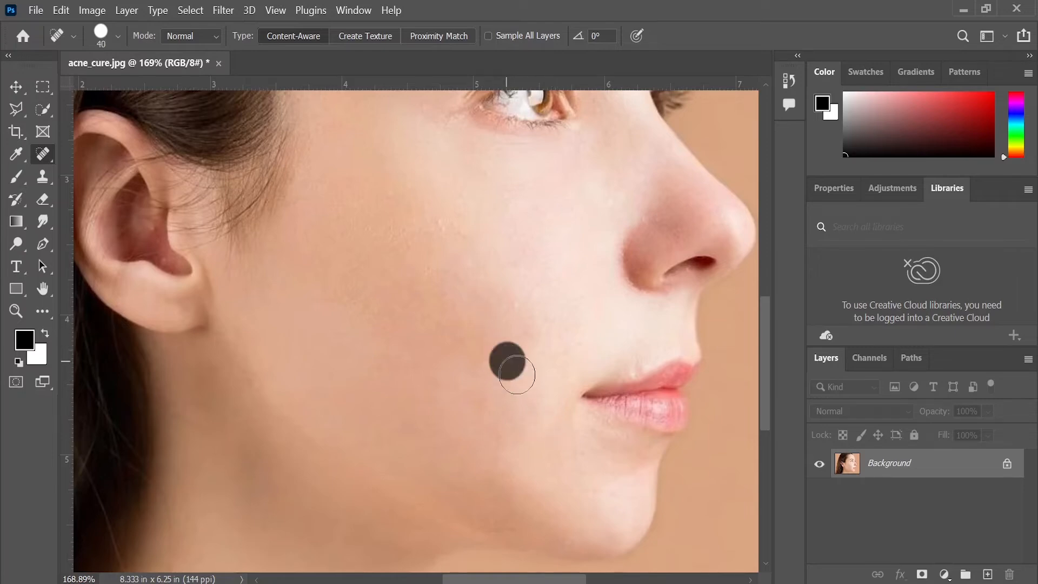
pyautogui.click(530, 346)
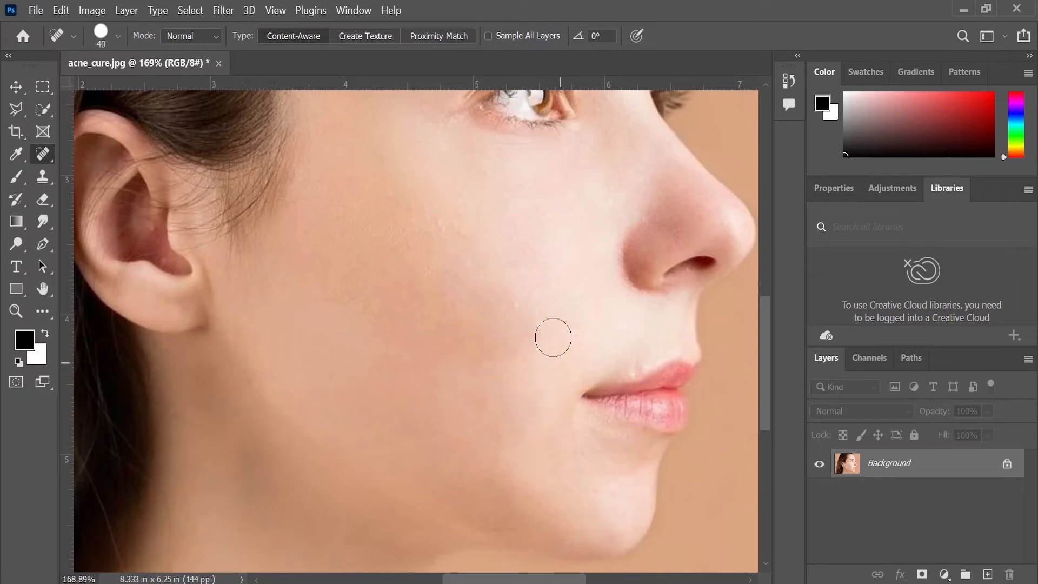
pyautogui.click(536, 319)
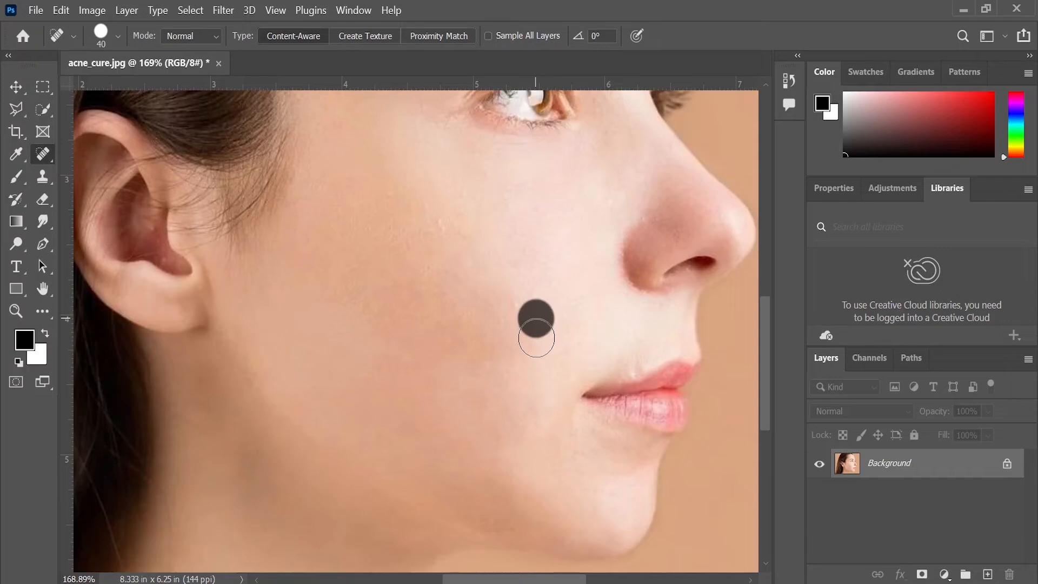
pyautogui.click(506, 300)
pyautogui.click(478, 341)
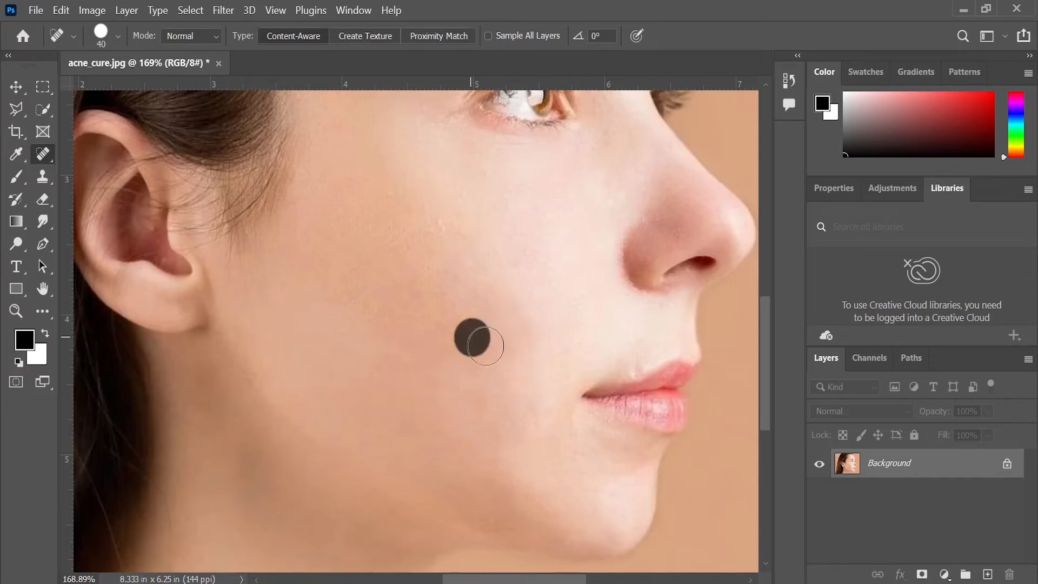
pyautogui.click(503, 348)
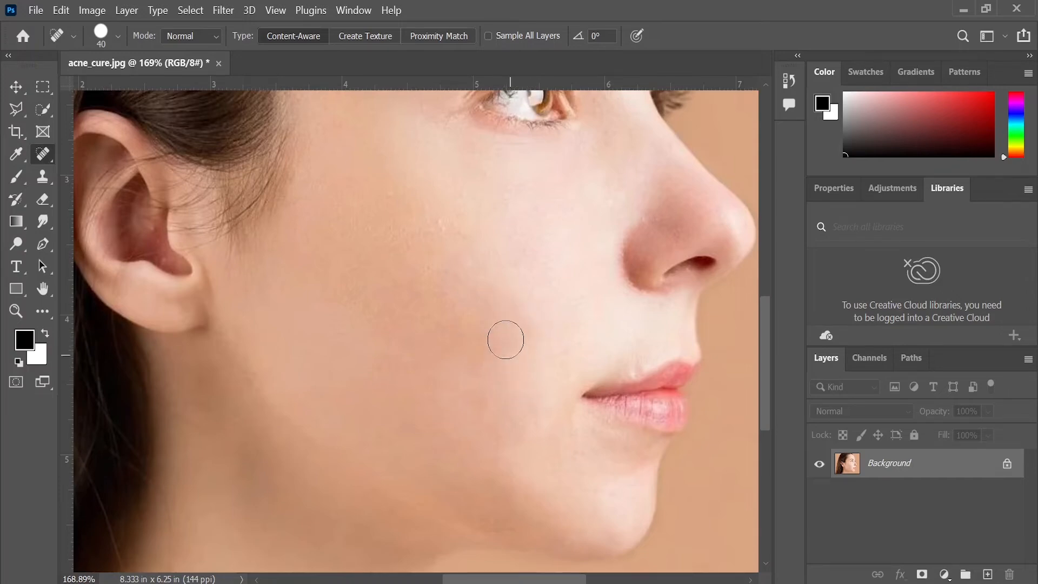
pyautogui.click(505, 333)
pyautogui.click(487, 360)
pyautogui.click(467, 327)
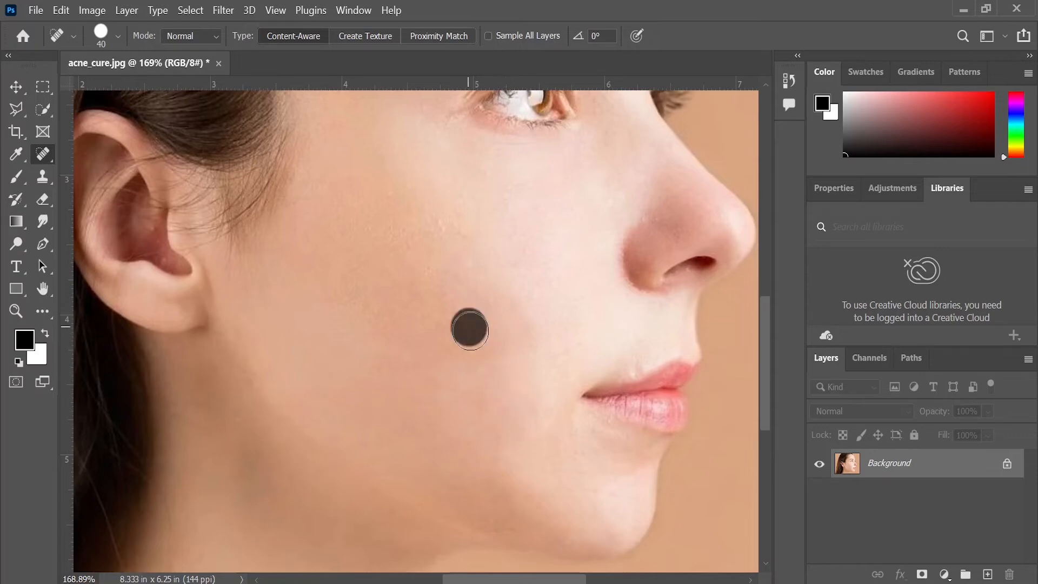
pyautogui.click(480, 345)
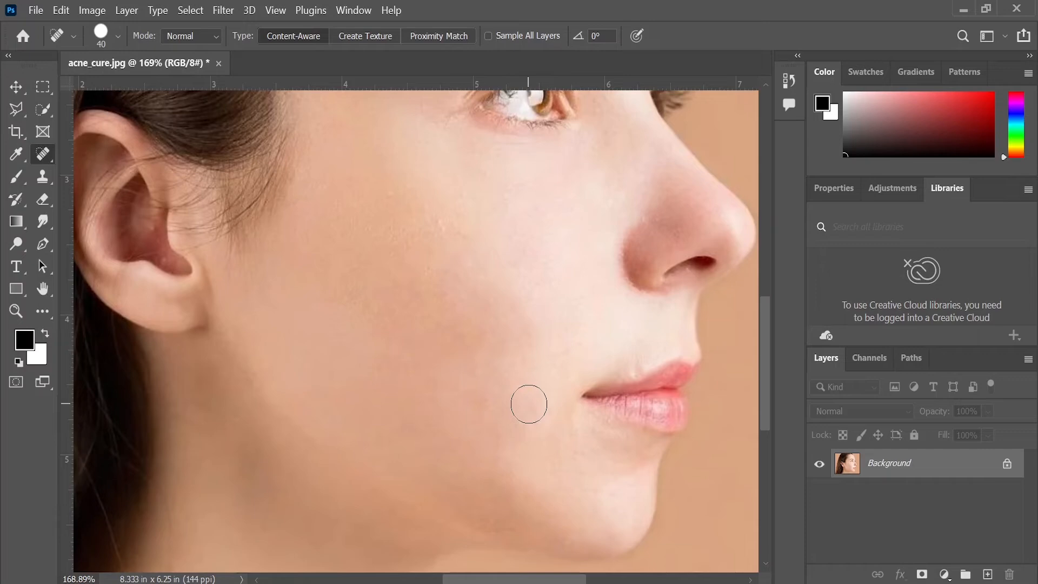
# Heal the remaining reddish and uneven areas from the middle cheek up toward the cheekbone with the 40 px brush
pyautogui.scroll(2, 526, 400)
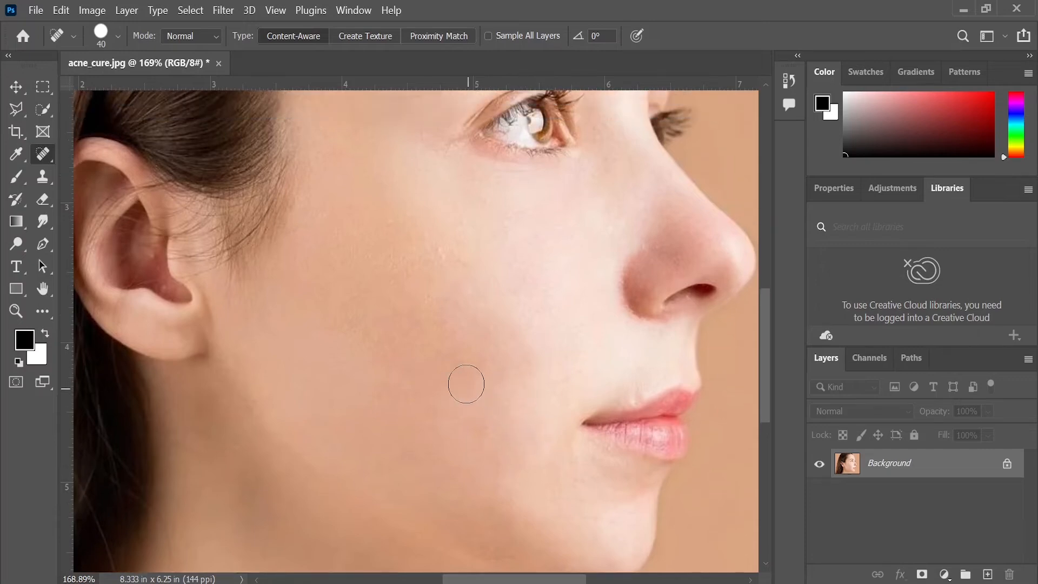
pyautogui.click(492, 336)
pyautogui.click(461, 304)
pyautogui.click(453, 346)
pyautogui.click(462, 279)
# Heal the pale bumps on the upper cheek below the outer corner of the eye
pyautogui.click(433, 235)
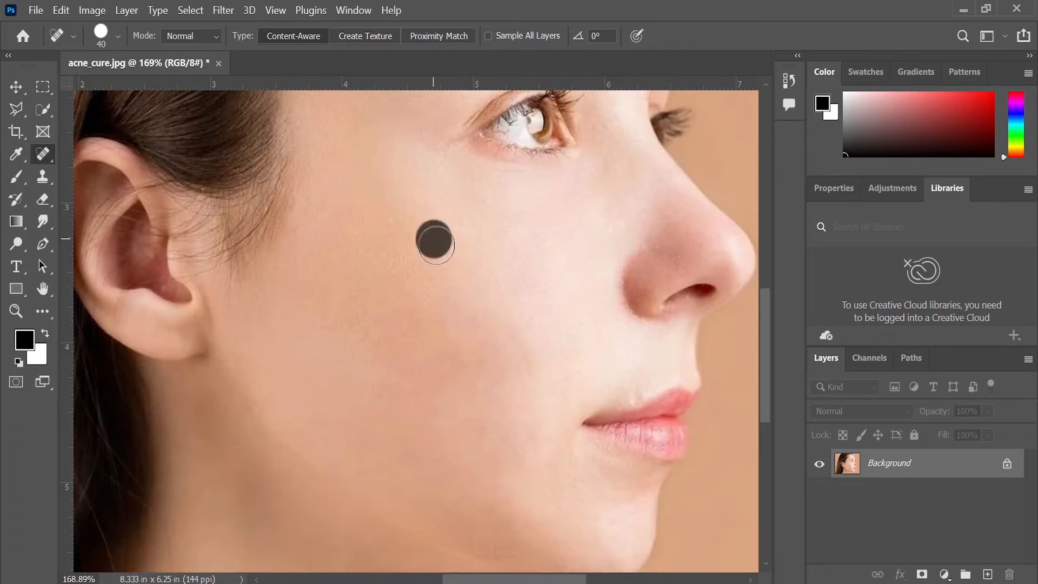
pyautogui.click(450, 260)
pyautogui.scroll(3, 457, 273)
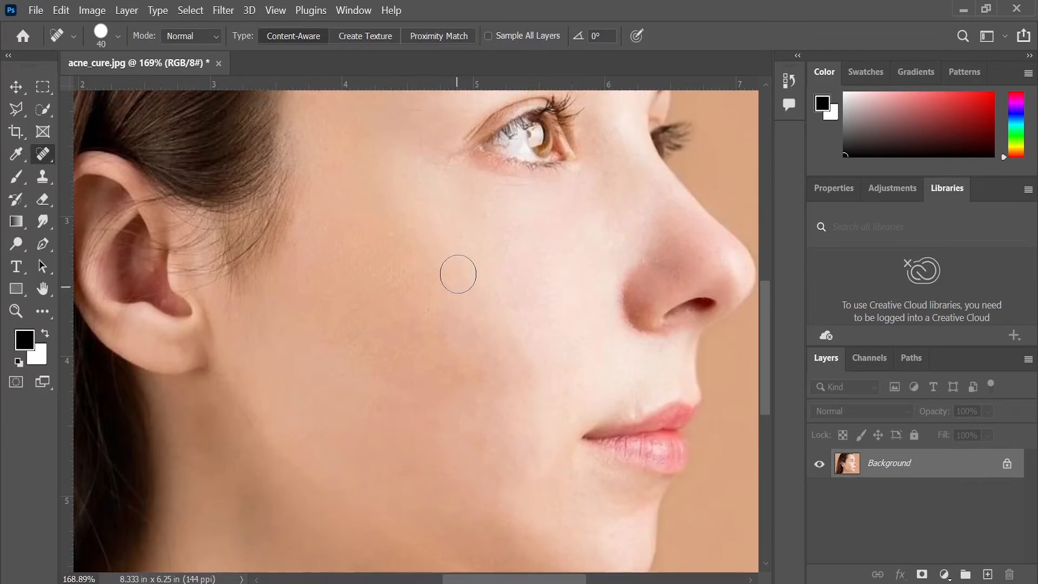
pyautogui.scroll(1, 454, 286)
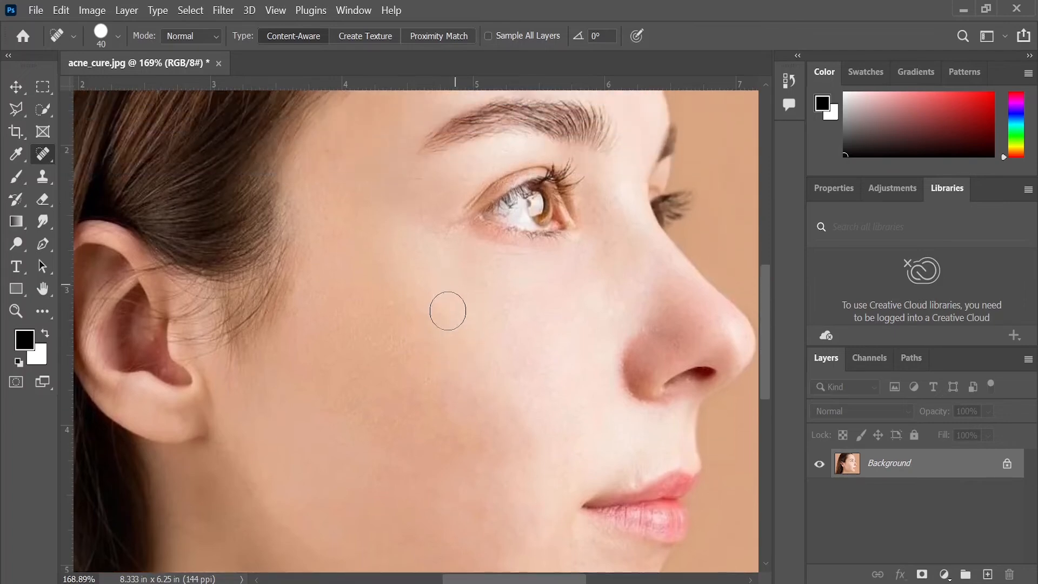
pyautogui.click(409, 329)
pyautogui.scroll(2, 422, 332)
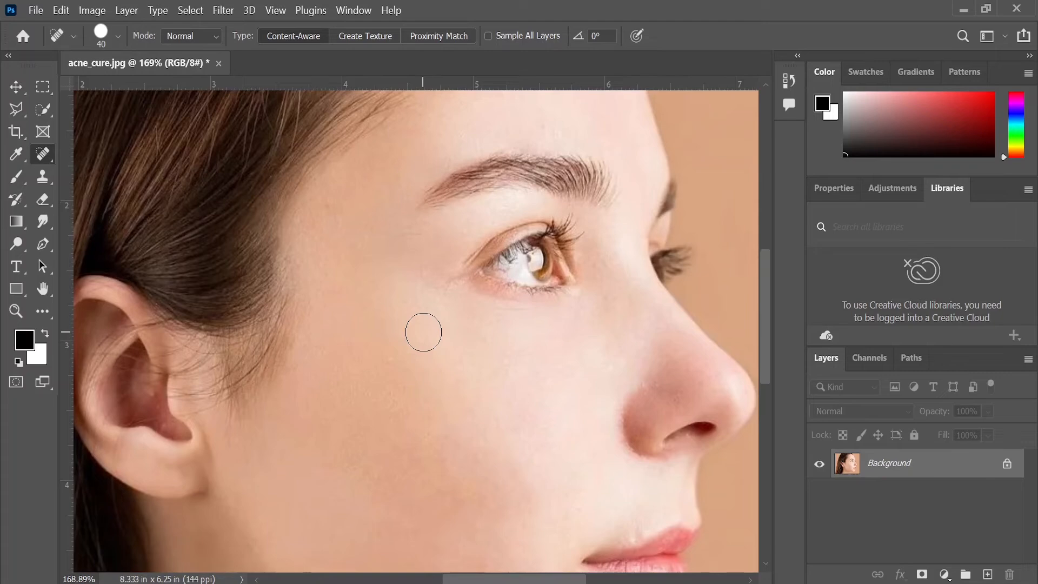
# Set the healing brush to 100 px and smooth the uneven tones on the lower cheek beside the mouth and nostril
pyautogui.scroll(4, 491, 325)
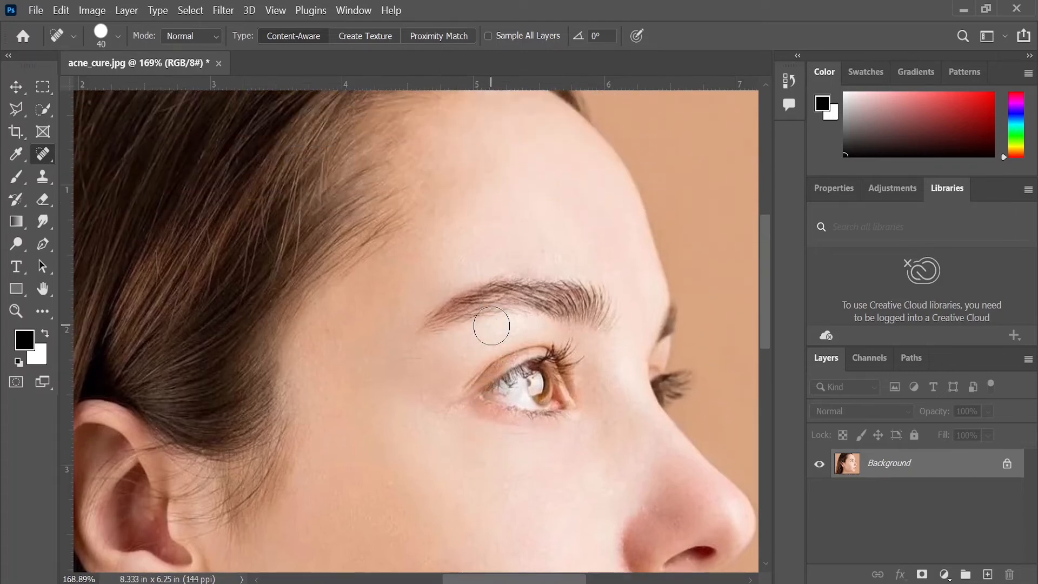
pyautogui.scroll(-4, 491, 326)
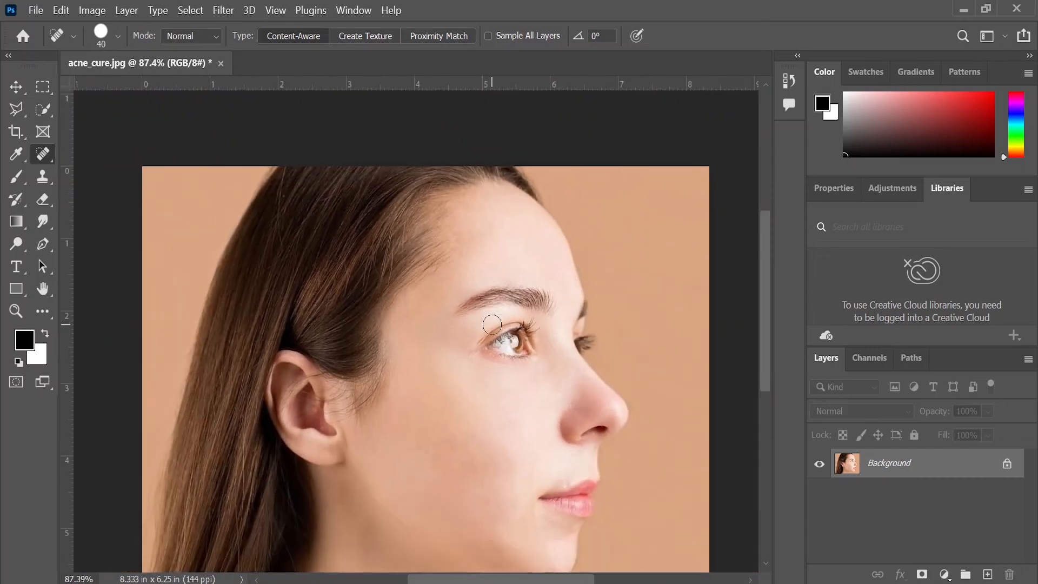
pyautogui.scroll(-2, 492, 324)
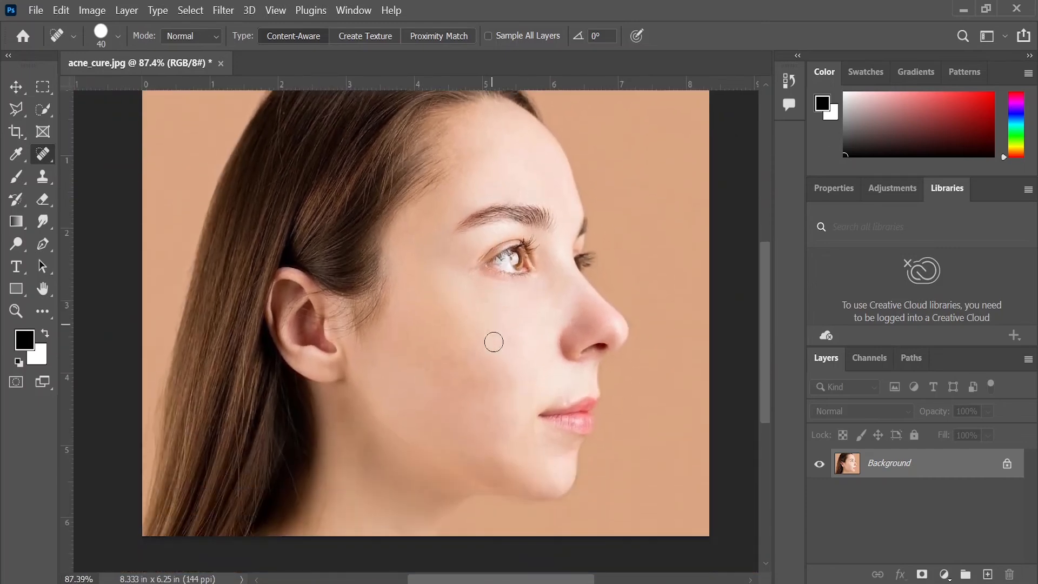
pyautogui.scroll(1, 497, 400)
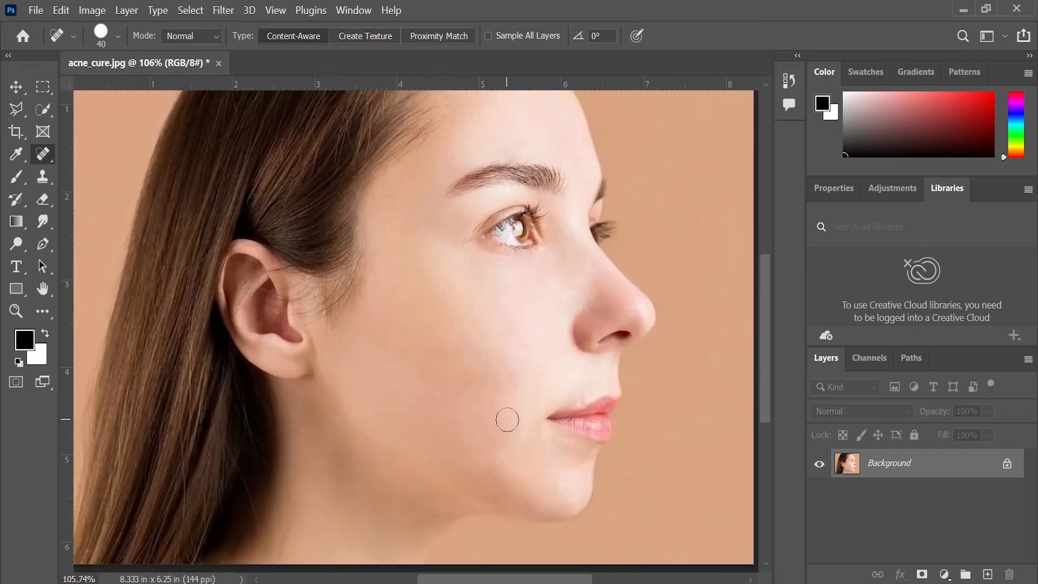
pyautogui.press(']')
pyautogui.press(']')
pyautogui.press(']')
pyautogui.press(']')
pyautogui.press(']')
pyautogui.press(']')
pyautogui.click(490, 390)
pyautogui.click(487, 417)
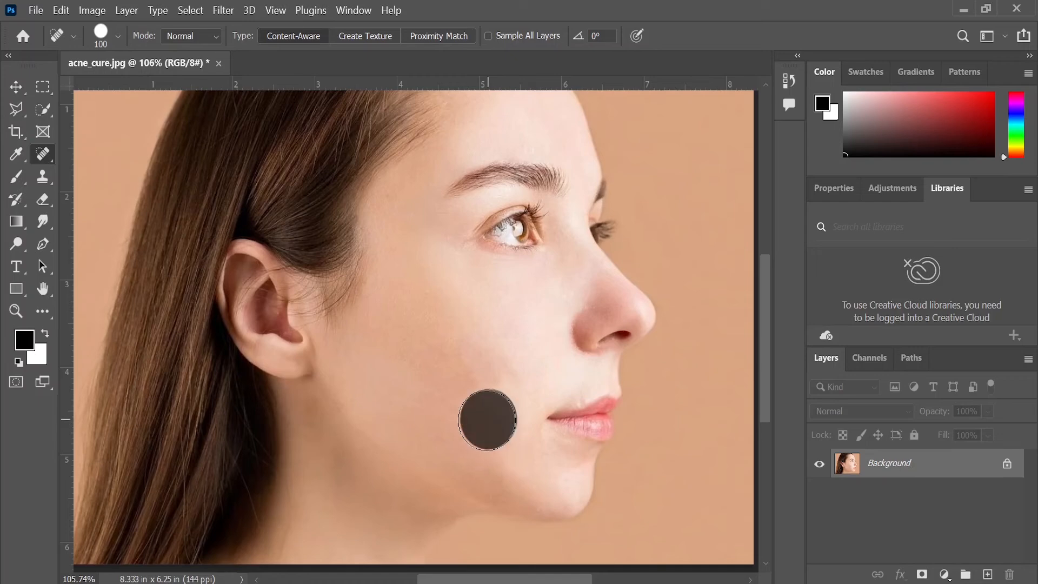
pyautogui.click(482, 366)
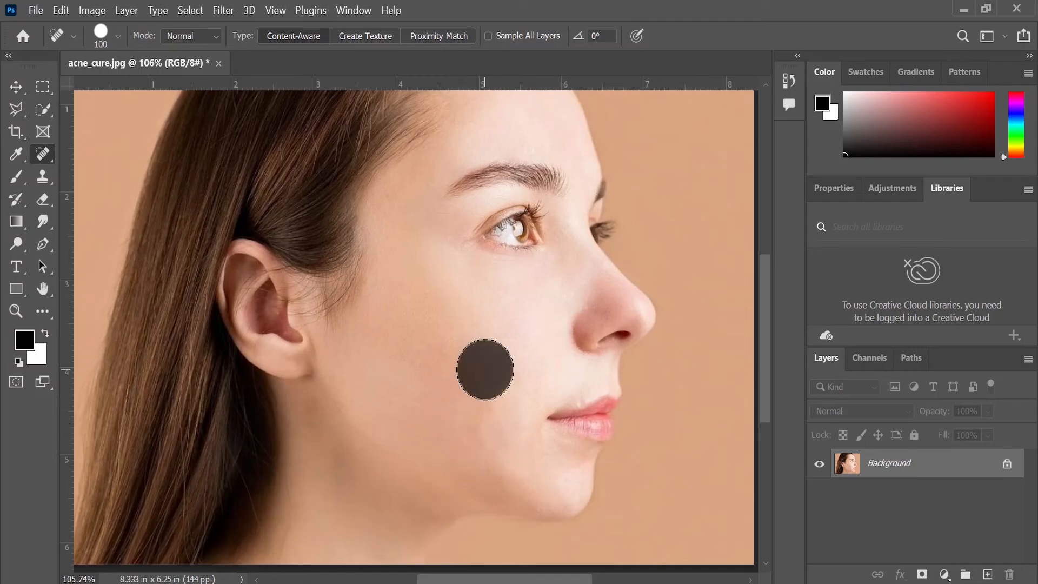
pyautogui.click(501, 372)
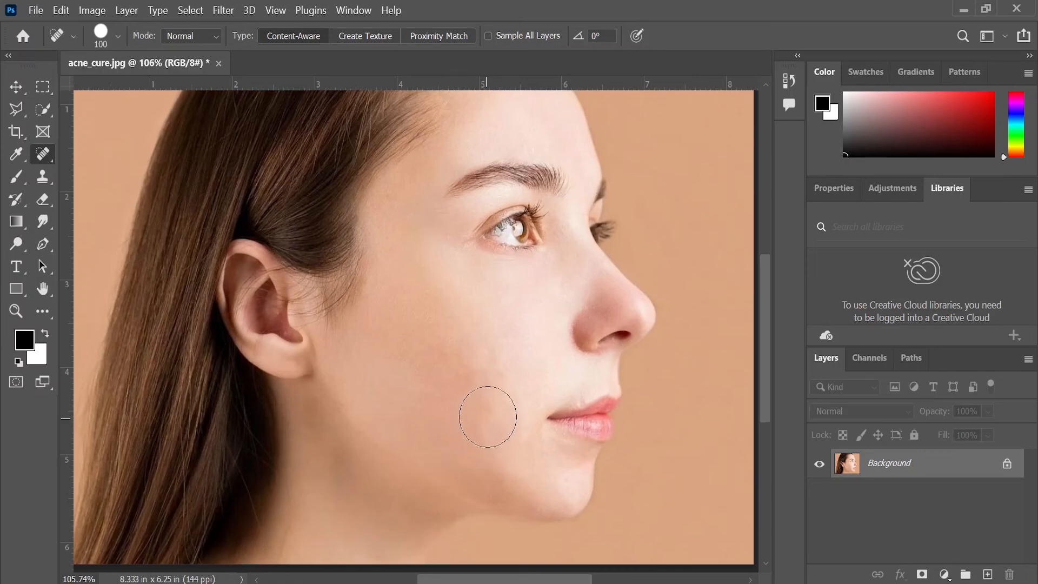
# Set the healing brush to 50 px and blend the uneven patches on the cheek between the nostril and the mouth corner
pyautogui.press('[')
pyautogui.press('[')
pyautogui.click(505, 375)
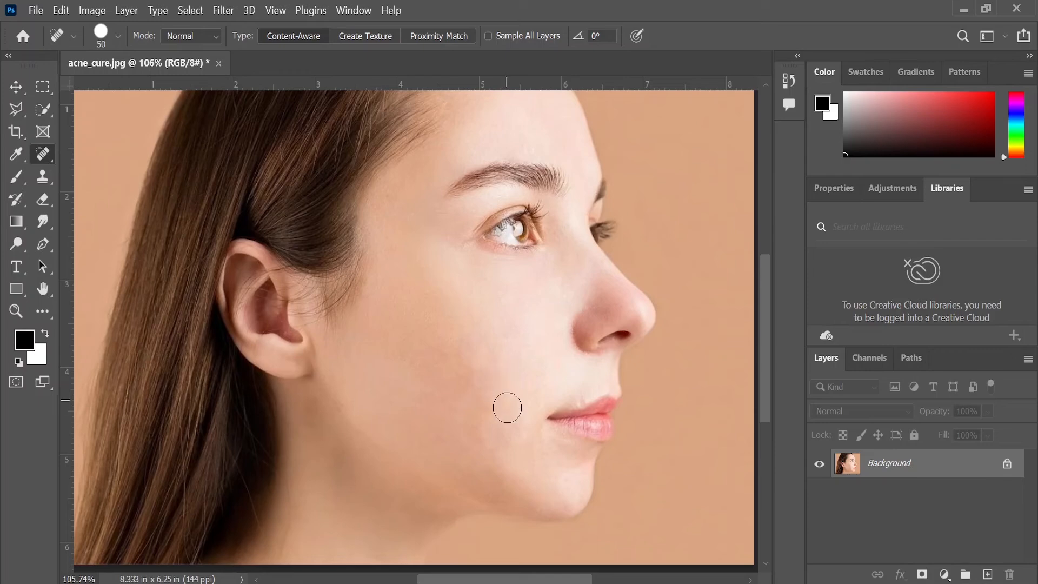
pyautogui.moveTo(487, 352); pyautogui.dragTo(494, 380)
pyautogui.click(489, 367)
# Heal the remaining blotchy spots on the lower cheek beside the mouth, down toward the jaw, with the 50 px brush
pyautogui.click(485, 403)
pyautogui.click(483, 431)
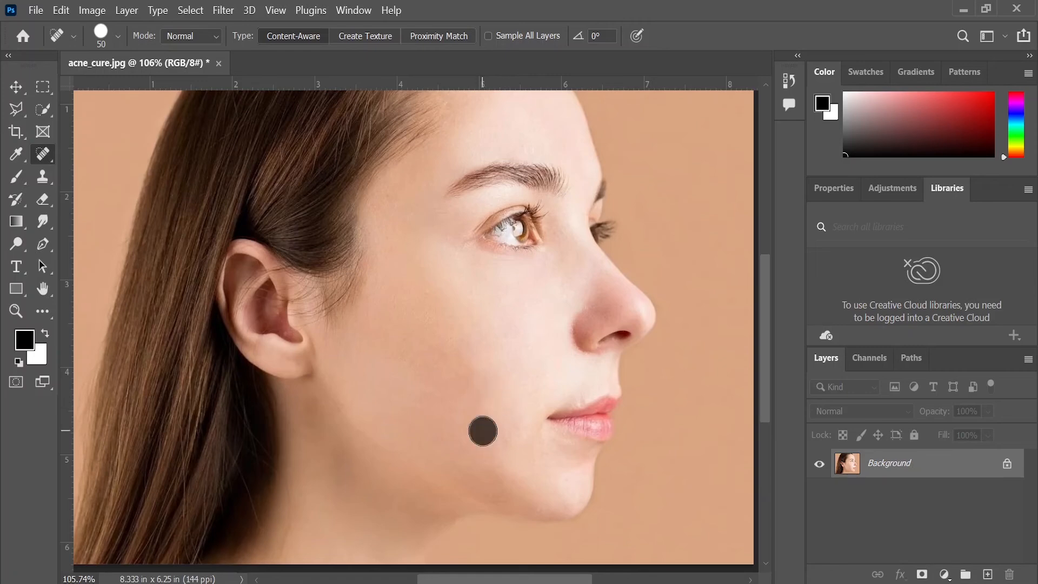
pyautogui.click(479, 438)
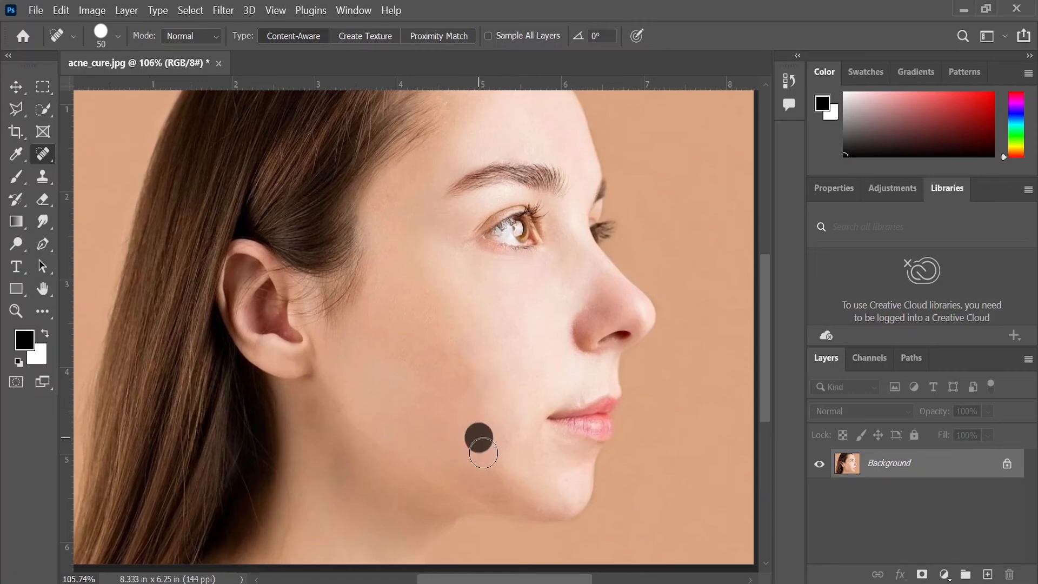
pyautogui.click(480, 402)
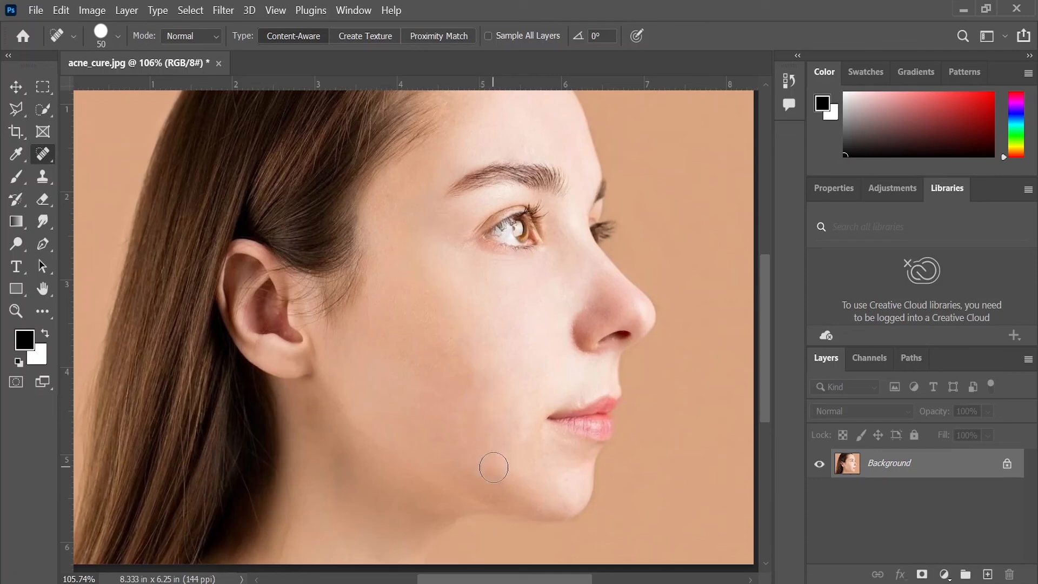
pyautogui.click(478, 384)
# Heal the last uneven patch in the middle of the cheek, then undo and redo the correction to compare the skin
pyautogui.scroll(-3, 506, 466)
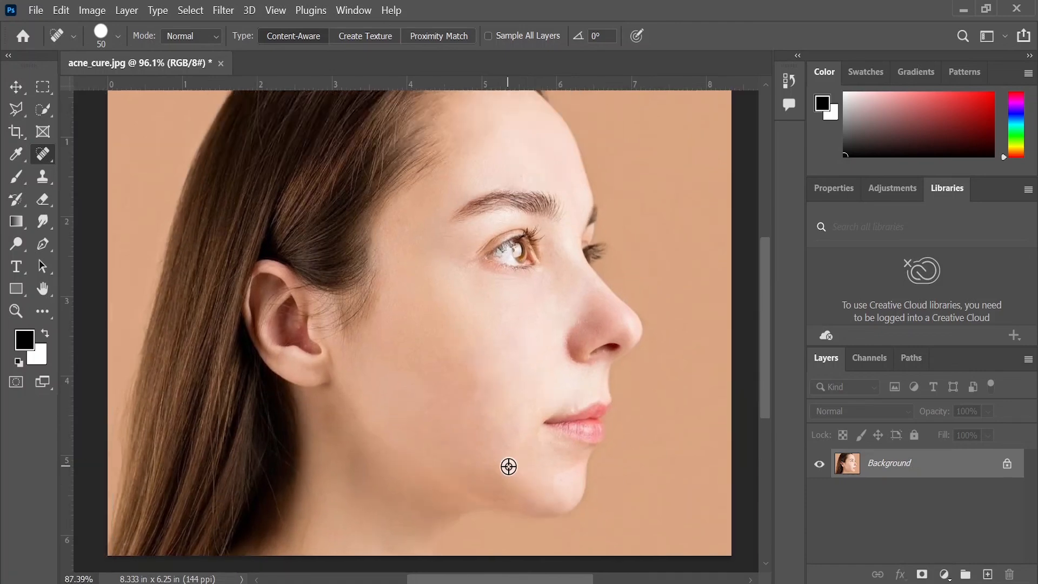
pyautogui.scroll(-2, 508, 466)
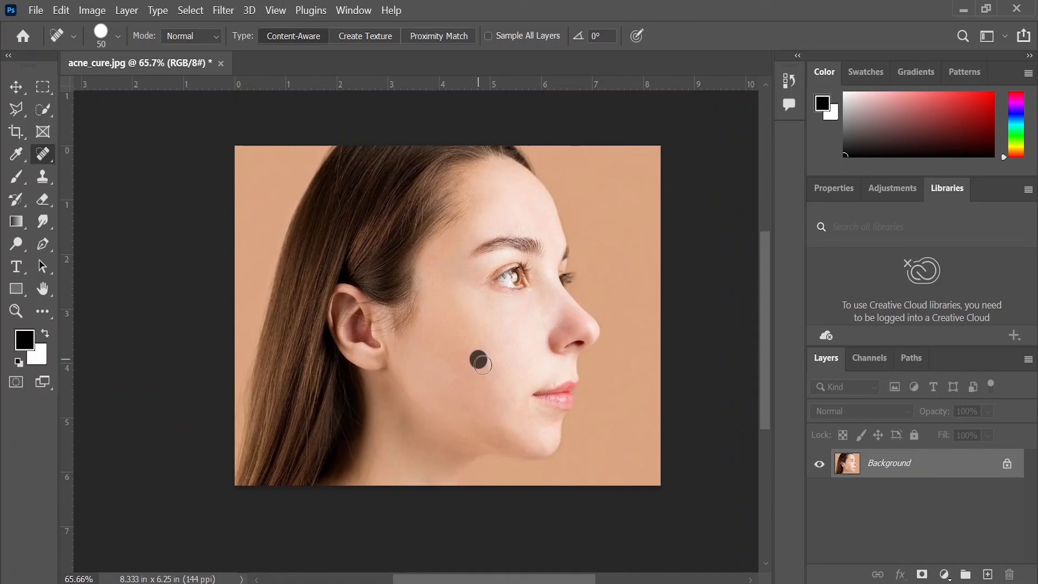
pyautogui.click(483, 364)
pyautogui.hotkey('ctrl', 'z')
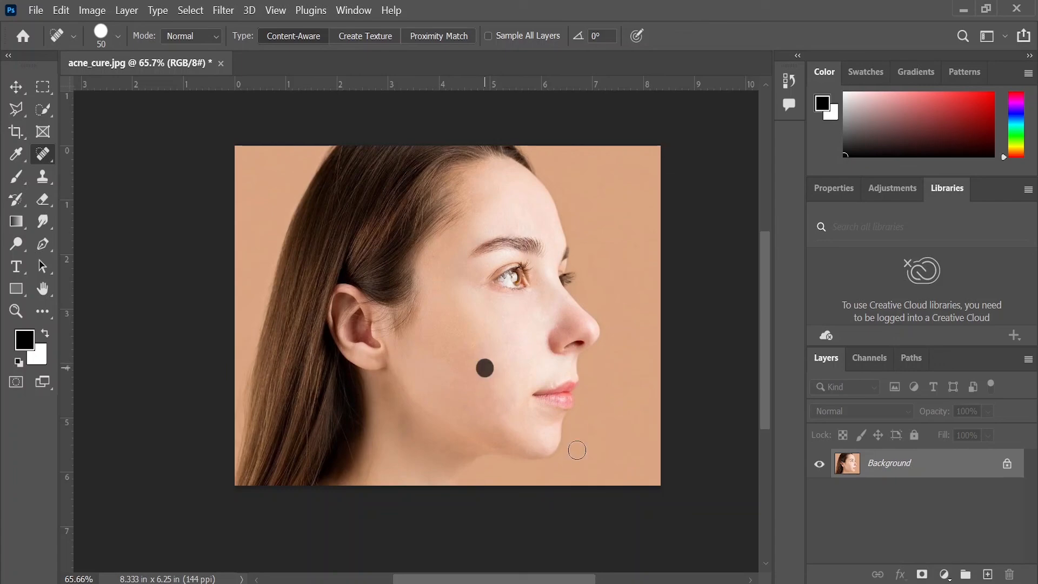
pyautogui.hotkey('ctrl', 'shift', 'z')
pyautogui.scroll(1, 600, 398)
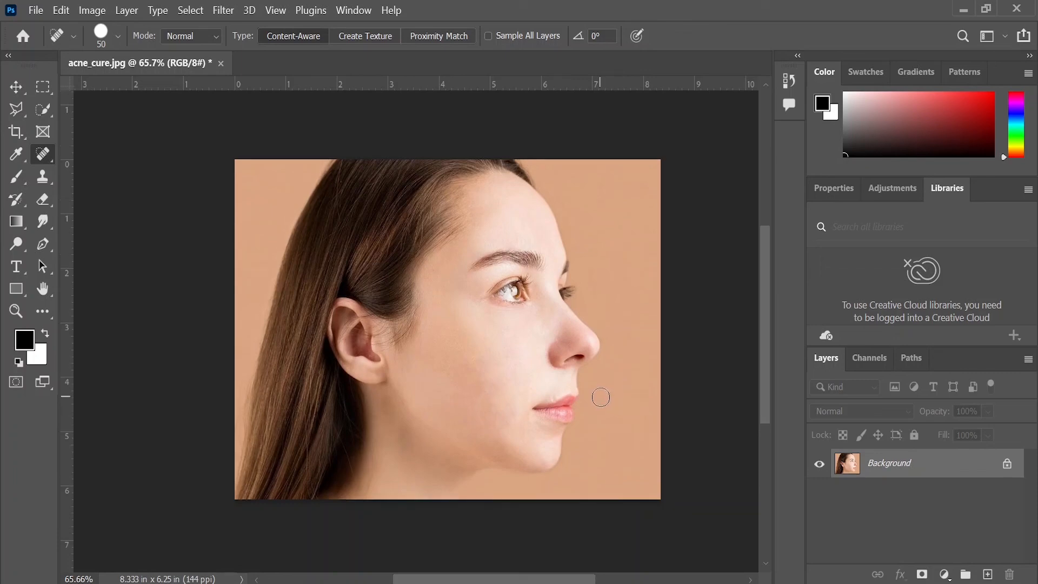